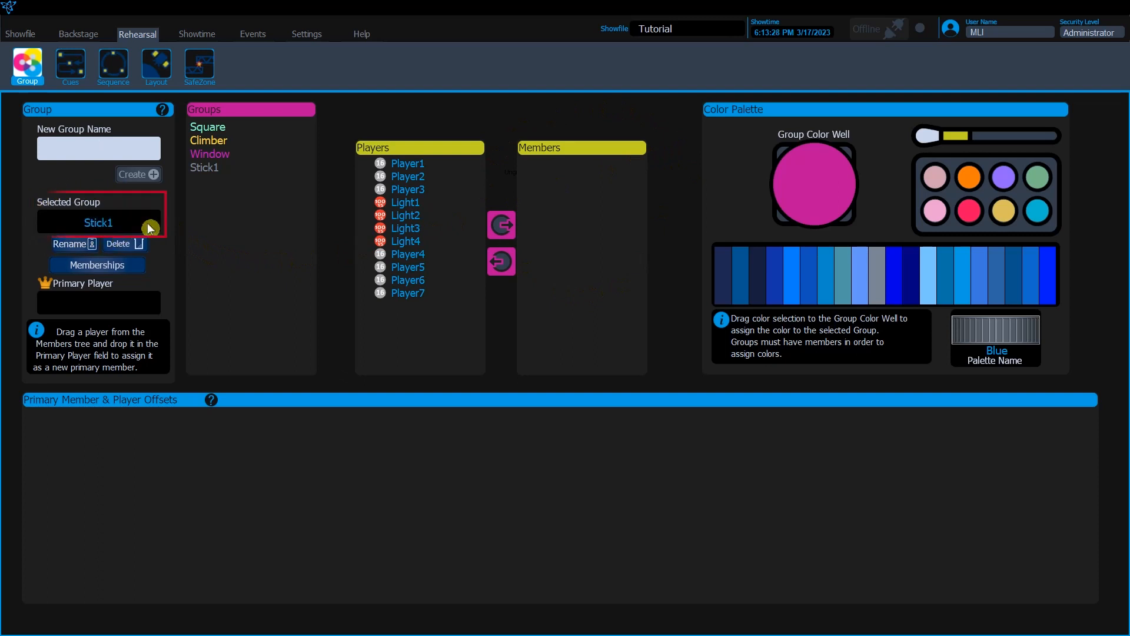
Review the members and offsets of the existing Square and Climber groups
{"action": "left_click", "coordinate": [214, 127]}
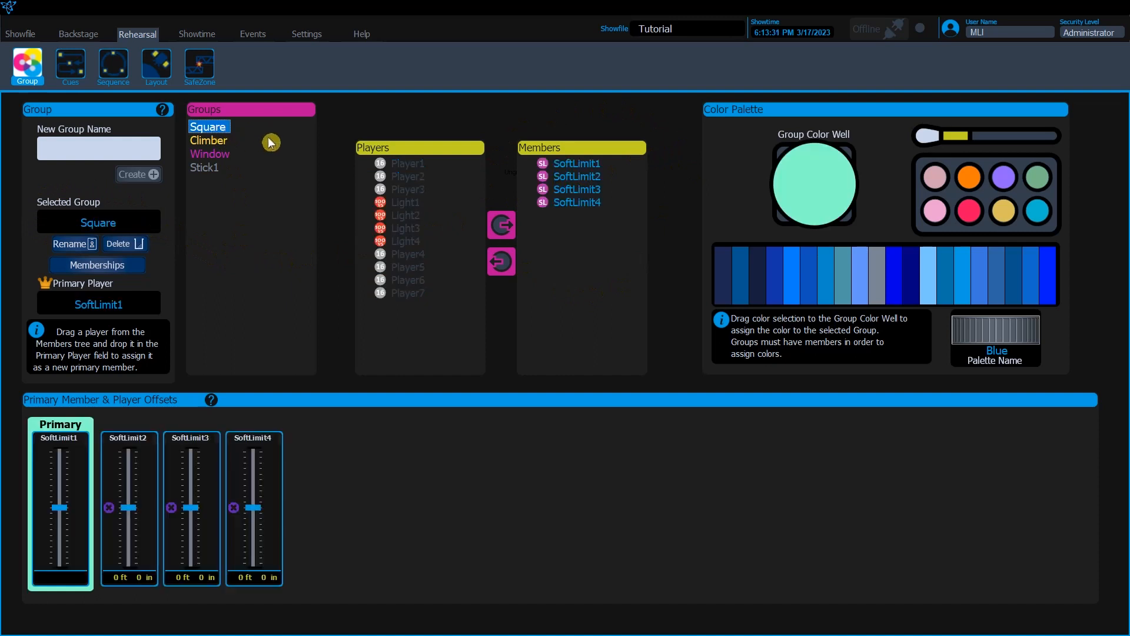
{"action": "left_click", "coordinate": [216, 141]}
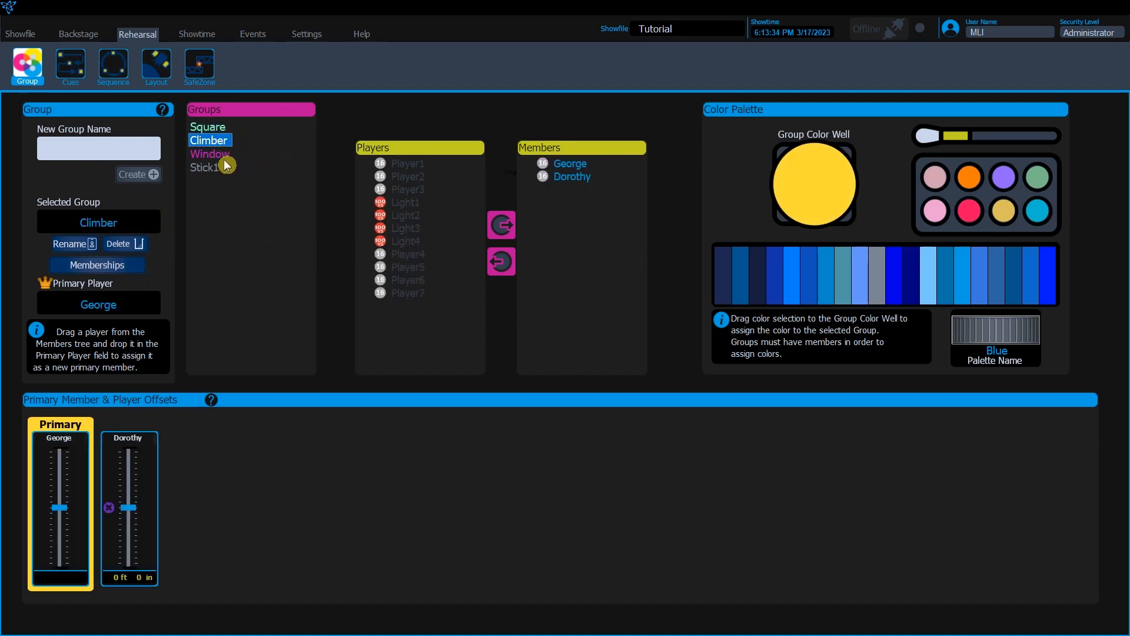
Add the players Light1, Light2, Light3 and Light4 as members of the Stick1 group
{"action": "left_click", "coordinate": [212, 171]}
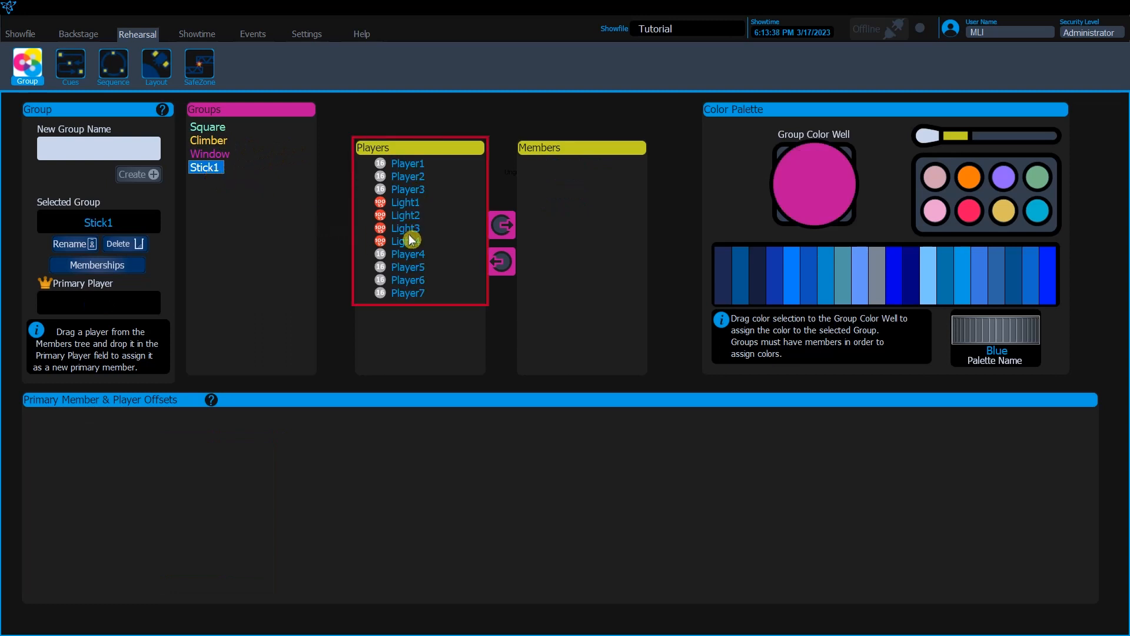
{"action": "left_click", "coordinate": [408, 203]}
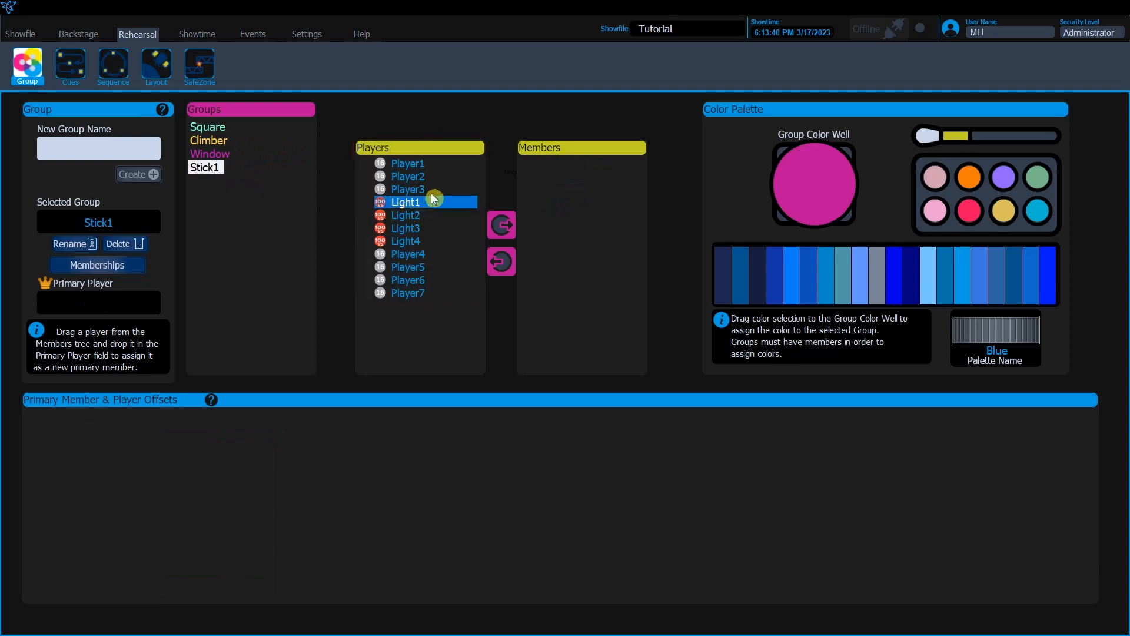
{"action": "left_click", "coordinate": [503, 227]}
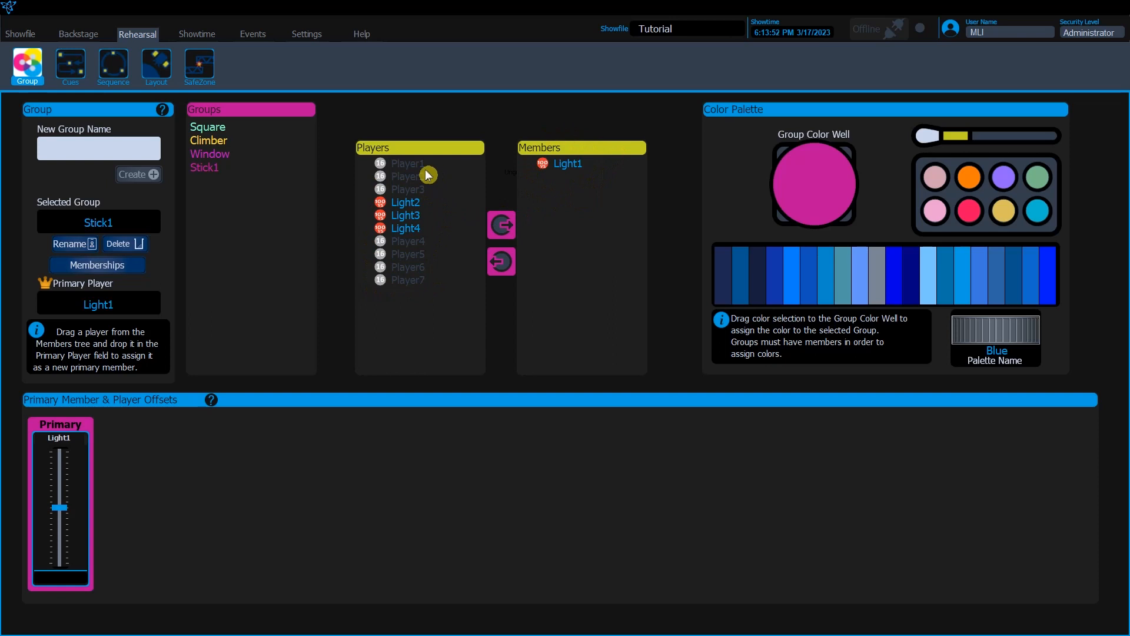
{"action": "left_click", "coordinate": [413, 203]}
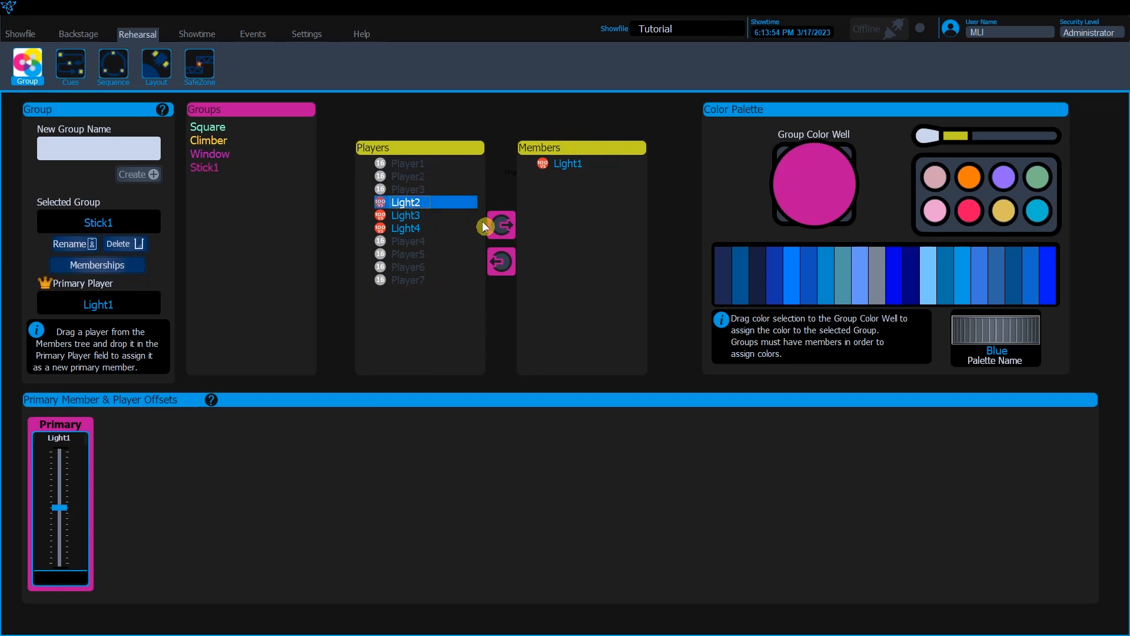
{"action": "left_click", "coordinate": [499, 231]}
{"action": "left_click", "coordinate": [414, 203]}
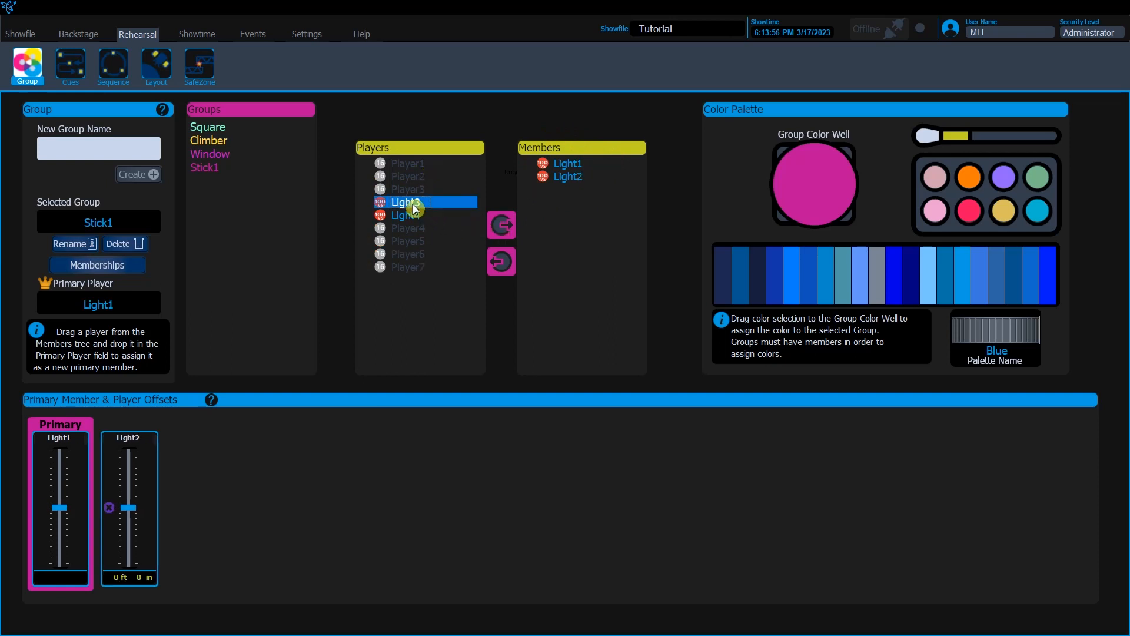
{"action": "left_click", "coordinate": [503, 224]}
{"action": "left_click", "coordinate": [412, 203]}
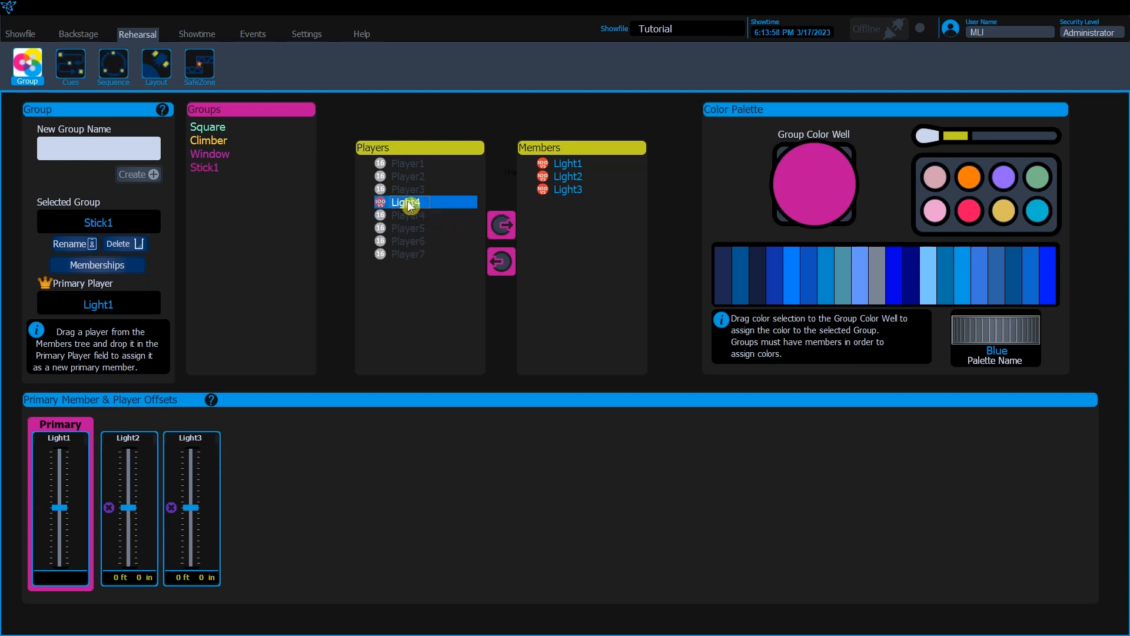
{"action": "left_click", "coordinate": [502, 230]}
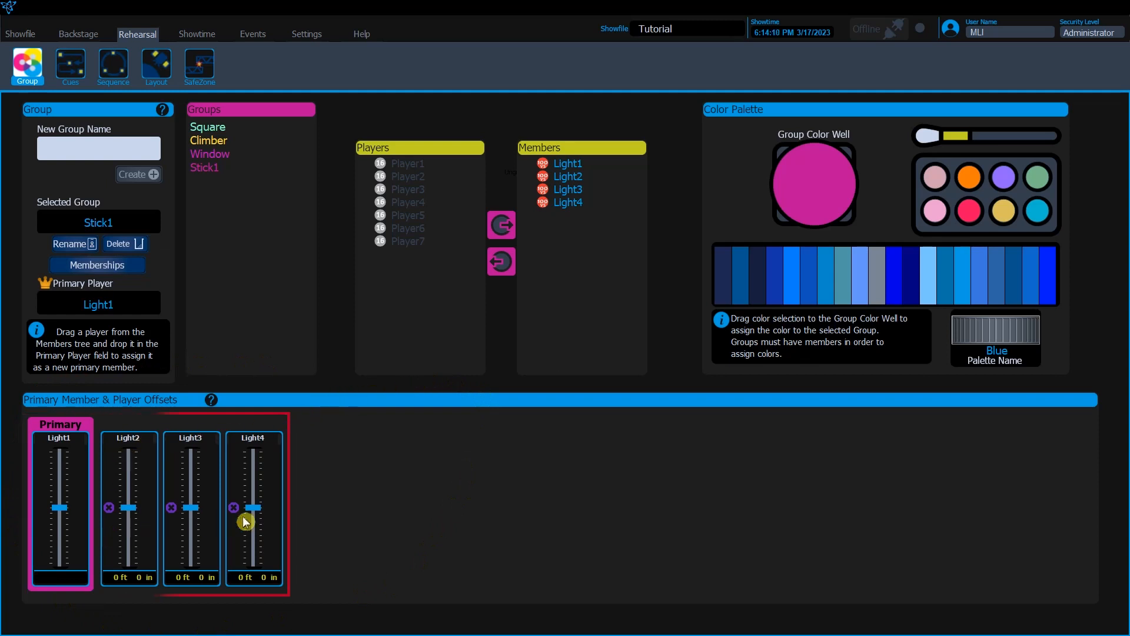
Consult the help on primary member and player offsets and close it
{"action": "left_click", "coordinate": [210, 402]}
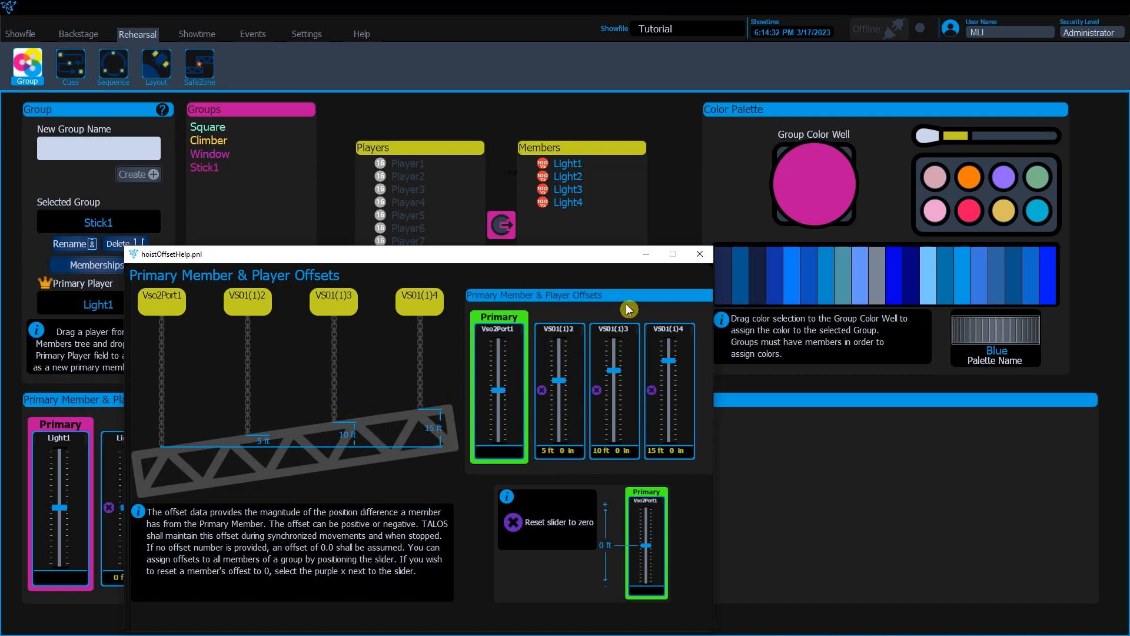
{"action": "left_click", "coordinate": [699, 254]}
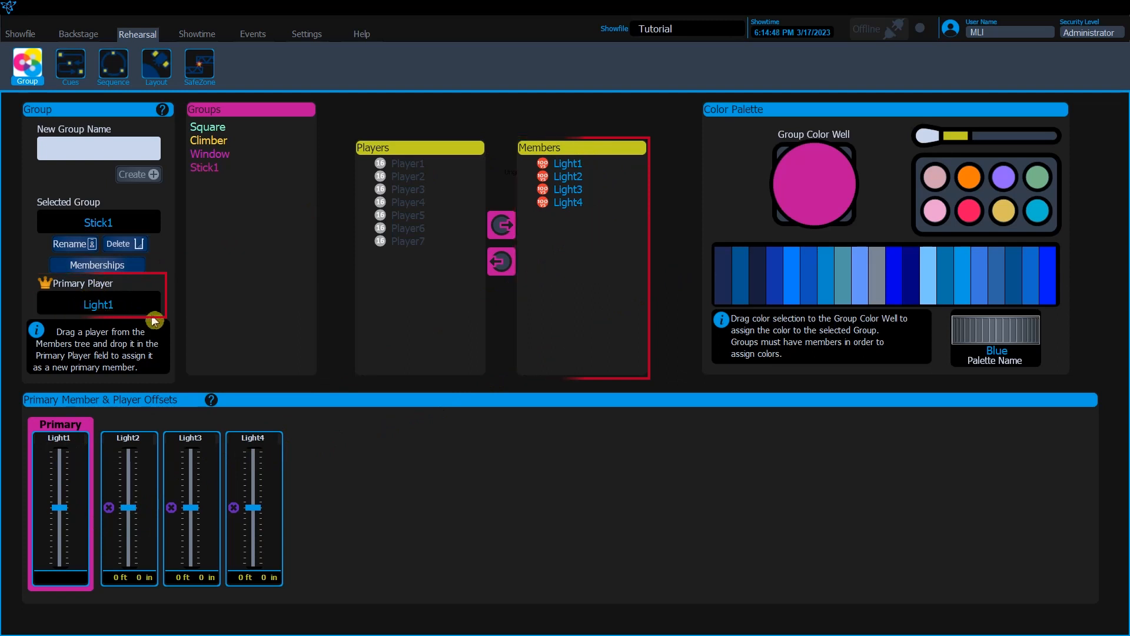
Assign Light2 as the primary player of the Stick1 group
{"action": "left_click", "coordinate": [578, 181]}
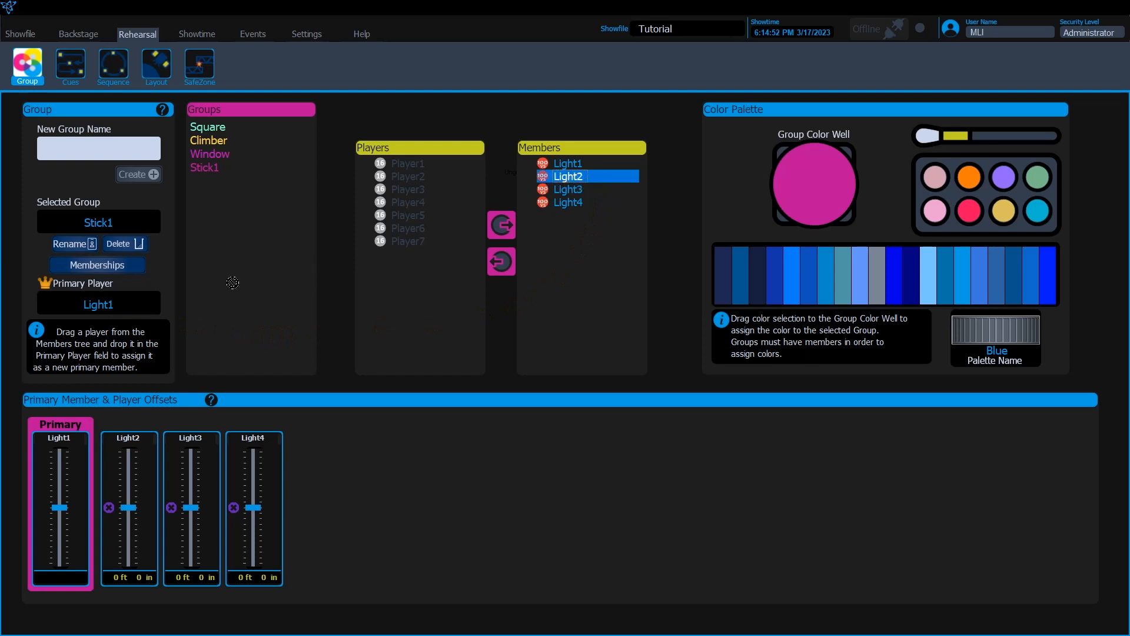
{"action": "left_click_drag", "start_coordinate": [123, 311], "coordinate": [123, 310]}
Try offsets of about 8 ft 5 in for Light1 and -6 ft 7 in for Light3, and reset them to zero
{"action": "left_click", "coordinate": [131, 512]}
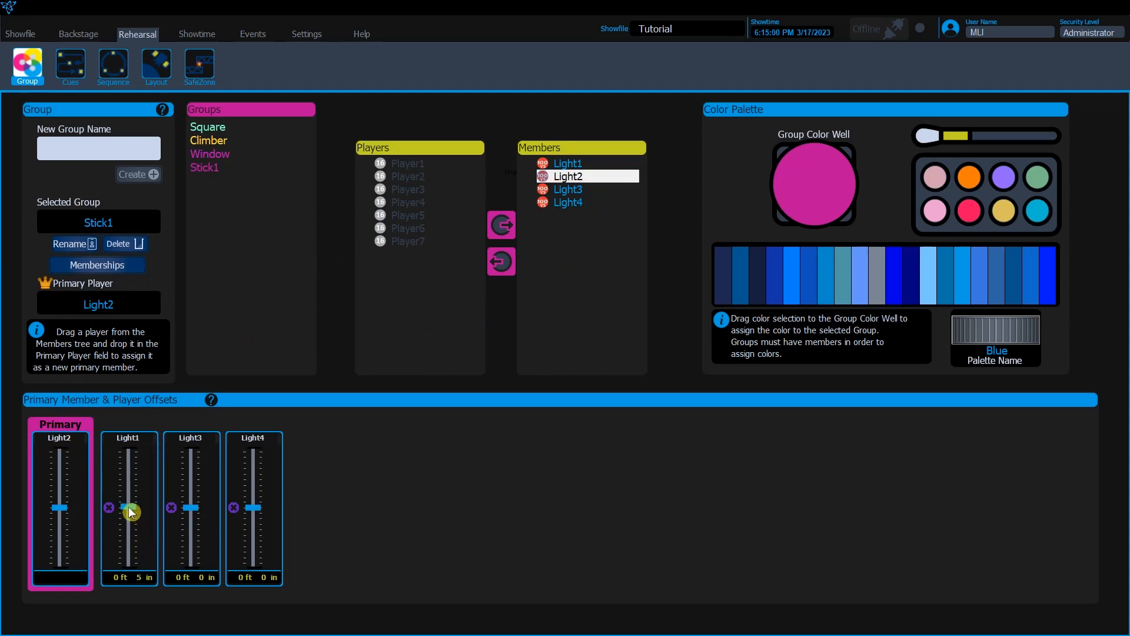
{"action": "left_click_drag", "start_coordinate": [131, 512], "coordinate": [196, 527]}
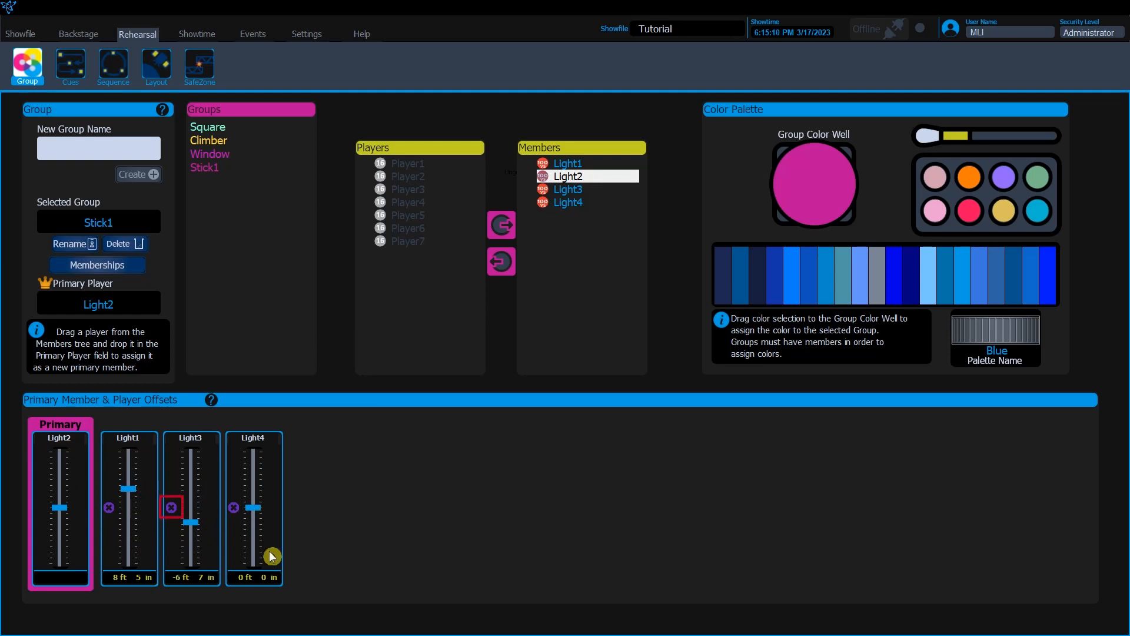
{"action": "left_click", "coordinate": [173, 511]}
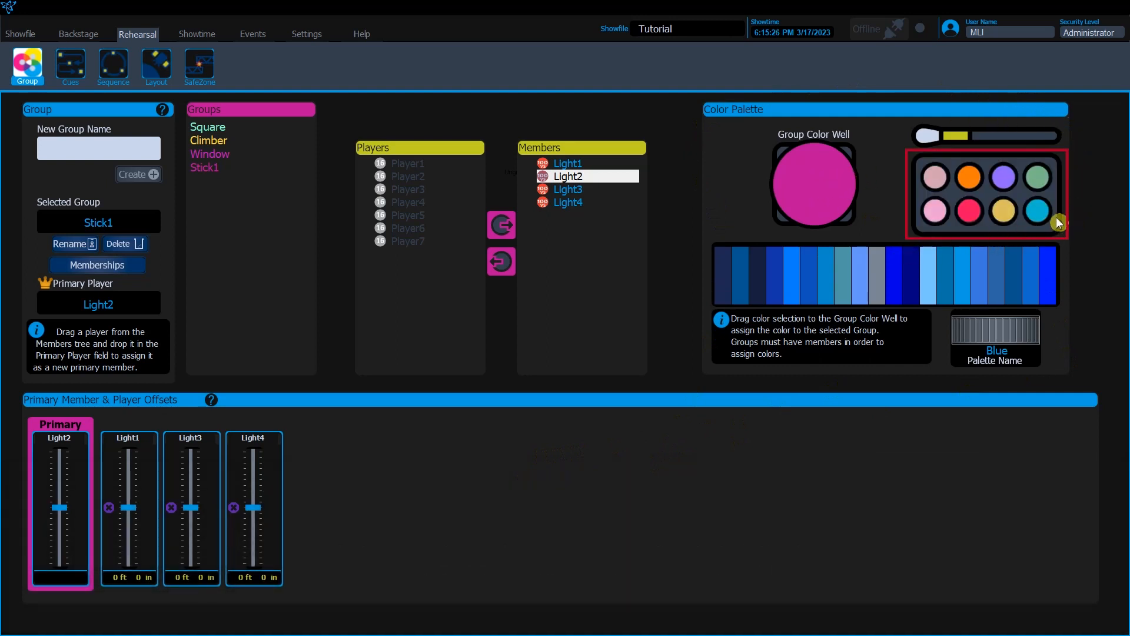
Switch the color palette to Neon and replace the gold favorite color with the aqua-green swatch
{"action": "left_click", "coordinate": [997, 333]}
{"action": "left_click", "coordinate": [997, 333]}
{"action": "left_click", "coordinate": [997, 336]}
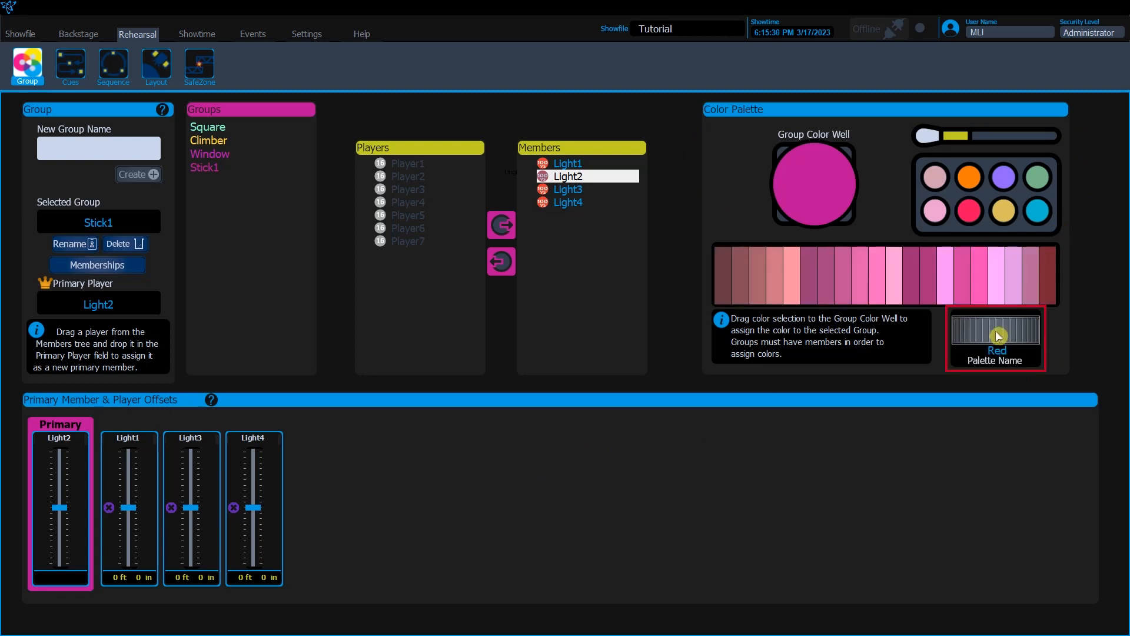
{"action": "left_click", "coordinate": [997, 335]}
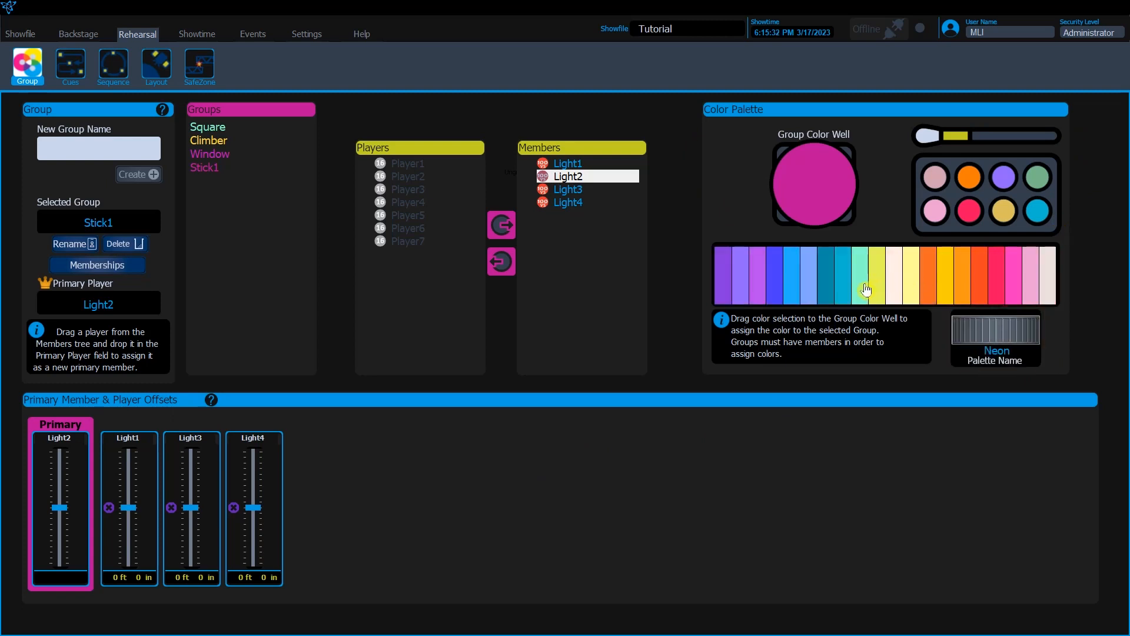
{"action": "left_click_drag", "start_coordinate": [860, 289], "coordinate": [1001, 210]}
Try the favorite purple and the Neon cyan on the Stick1 group, and settle on the Neon royal blue for its primary member
{"action": "left_click_drag", "start_coordinate": [1008, 178], "coordinate": [824, 175]}
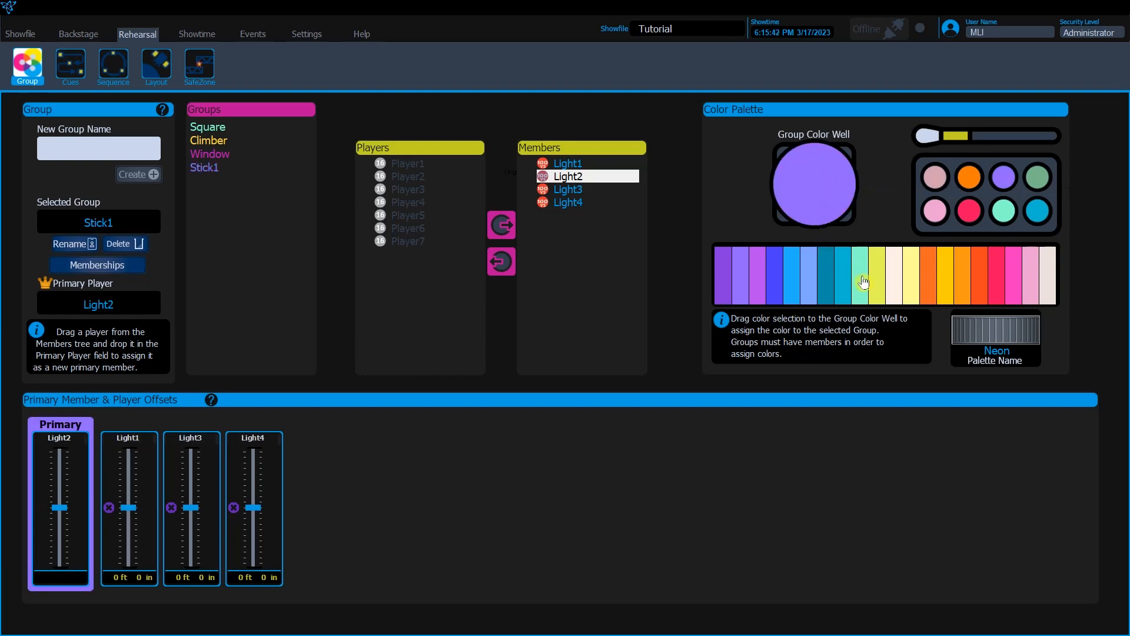
{"action": "left_click_drag", "start_coordinate": [843, 285], "coordinate": [817, 197]}
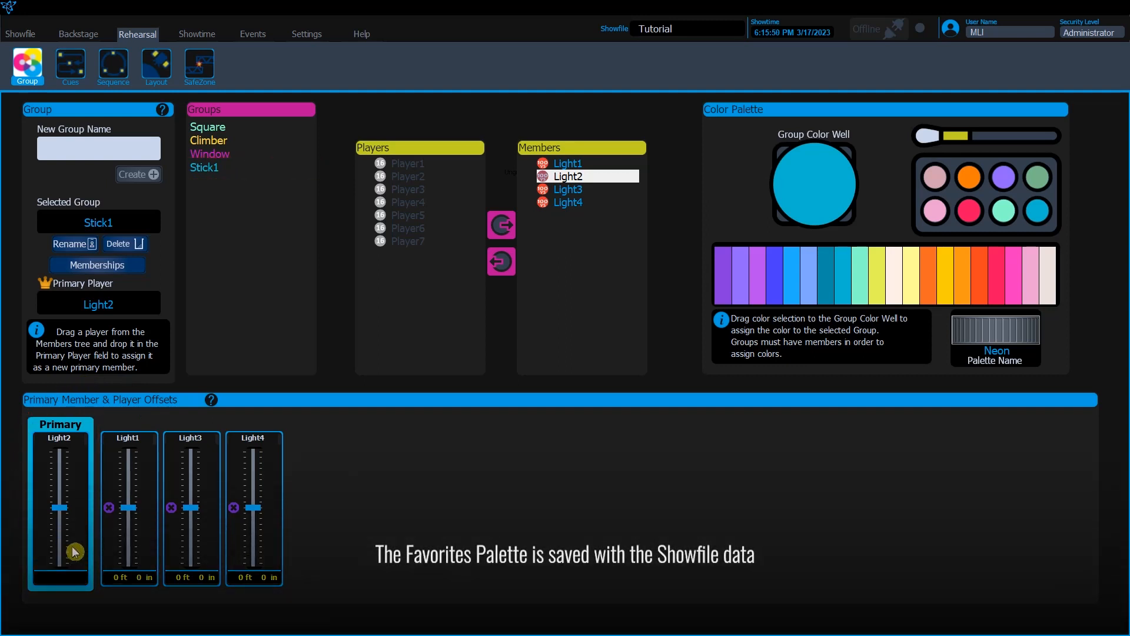
{"action": "left_click", "coordinate": [776, 294]}
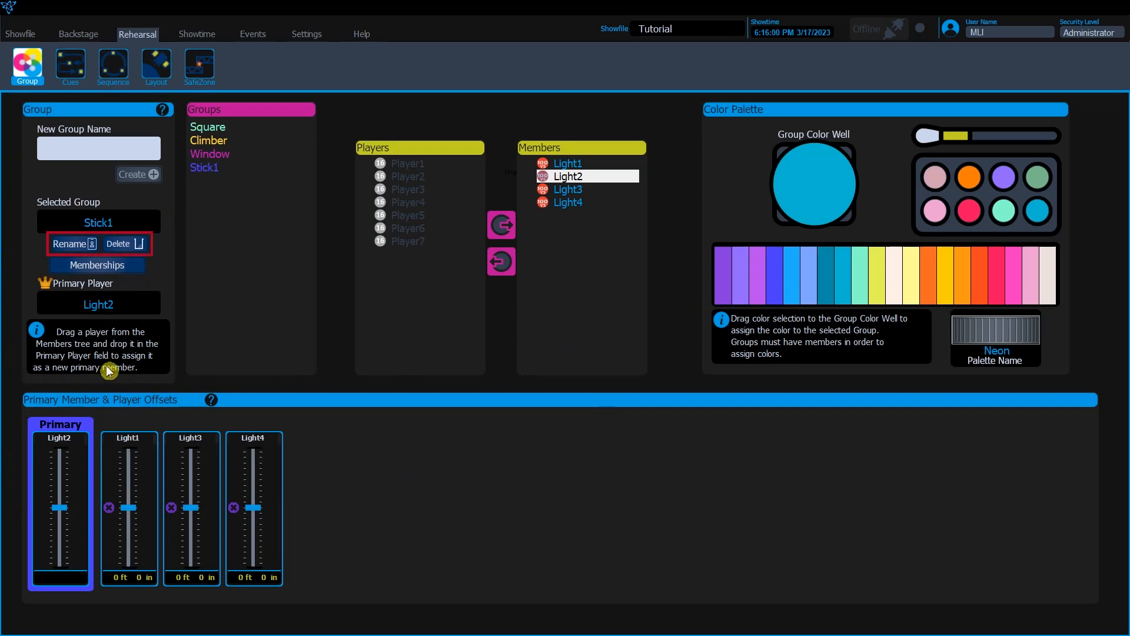
Rename the Stick1 group to Beams
{"action": "left_click", "coordinate": [75, 251]}
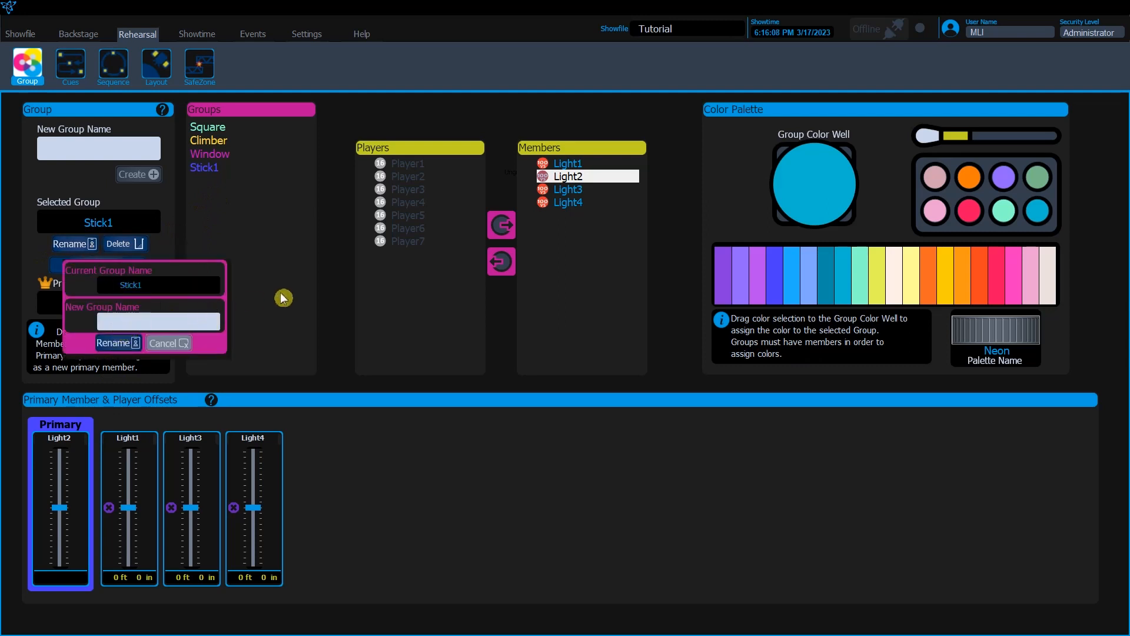
{"action": "type", "text": "Beams"}
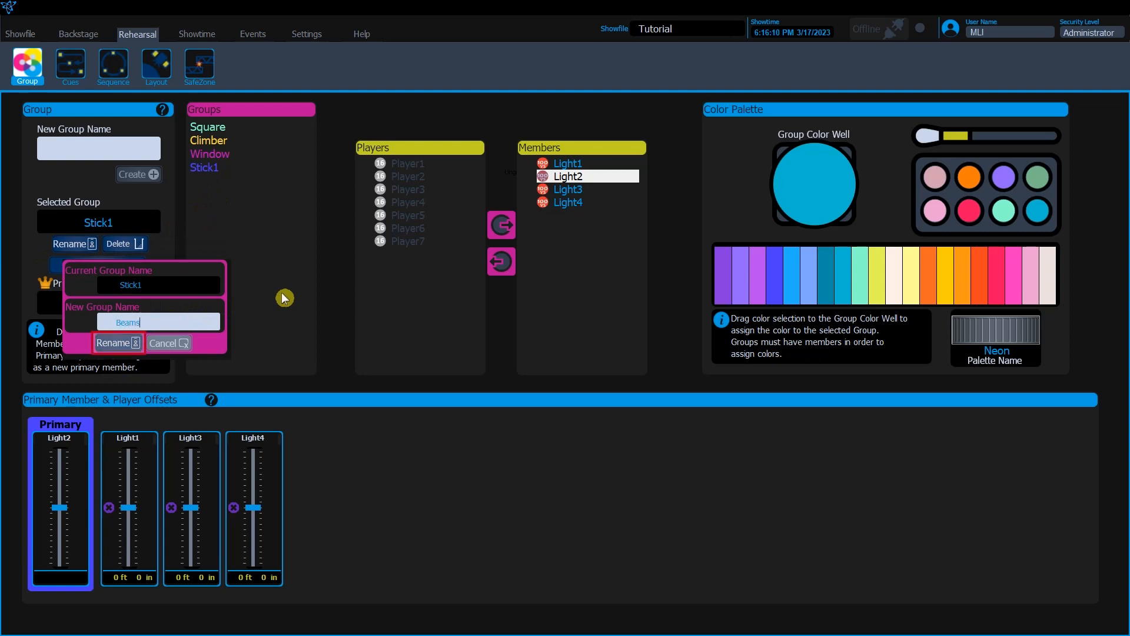
{"action": "left_click", "coordinate": [112, 347]}
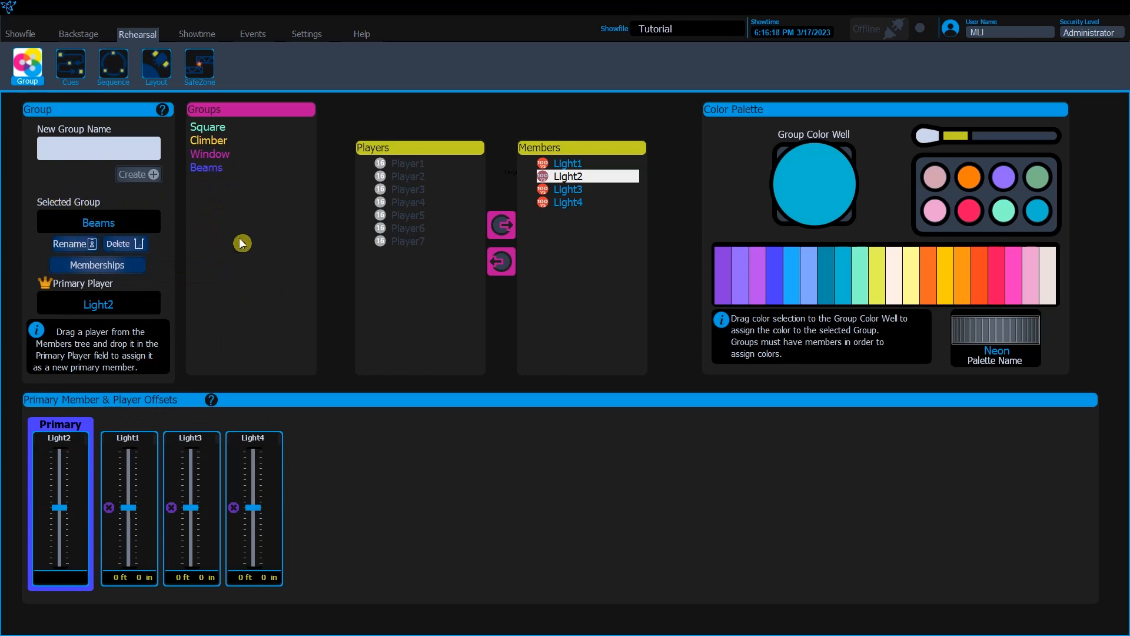
Start deleting the Beams group and decline the confirmation
{"action": "left_click", "coordinate": [141, 245]}
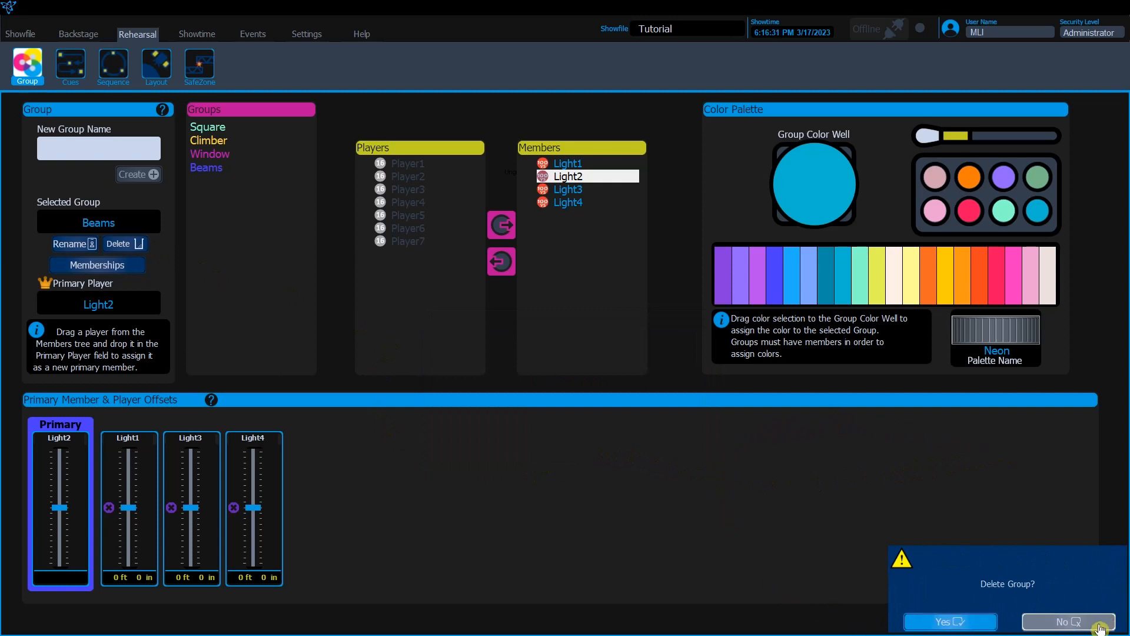
{"action": "left_click", "coordinate": [1066, 622]}
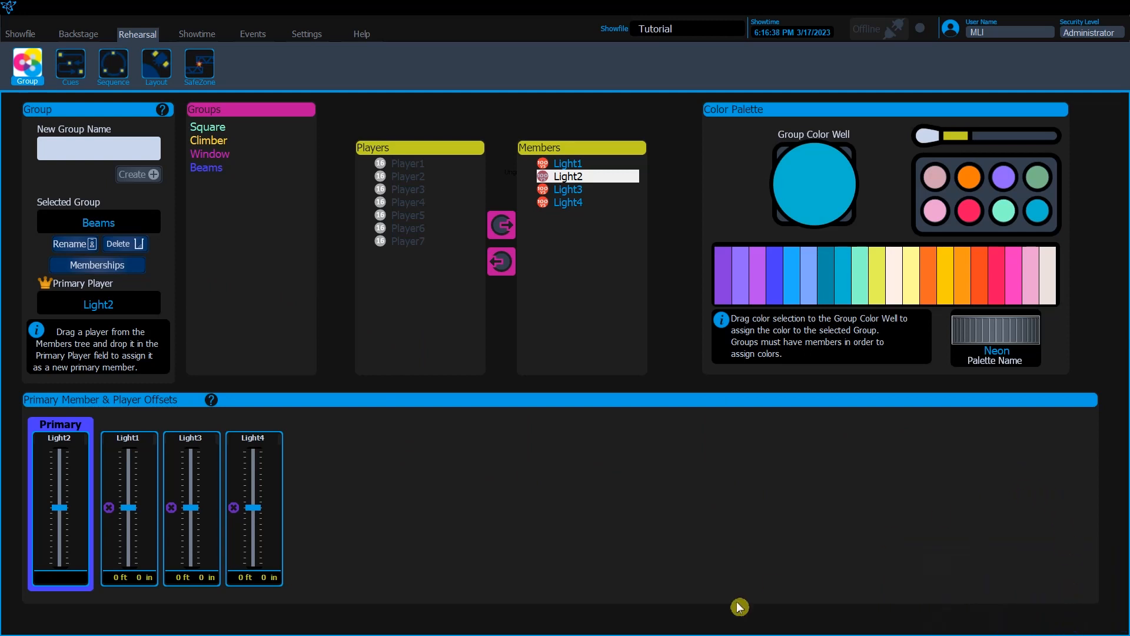
Check which cues and sequences the Beams group belongs to and close the memberships overview
{"action": "left_click", "coordinate": [112, 266]}
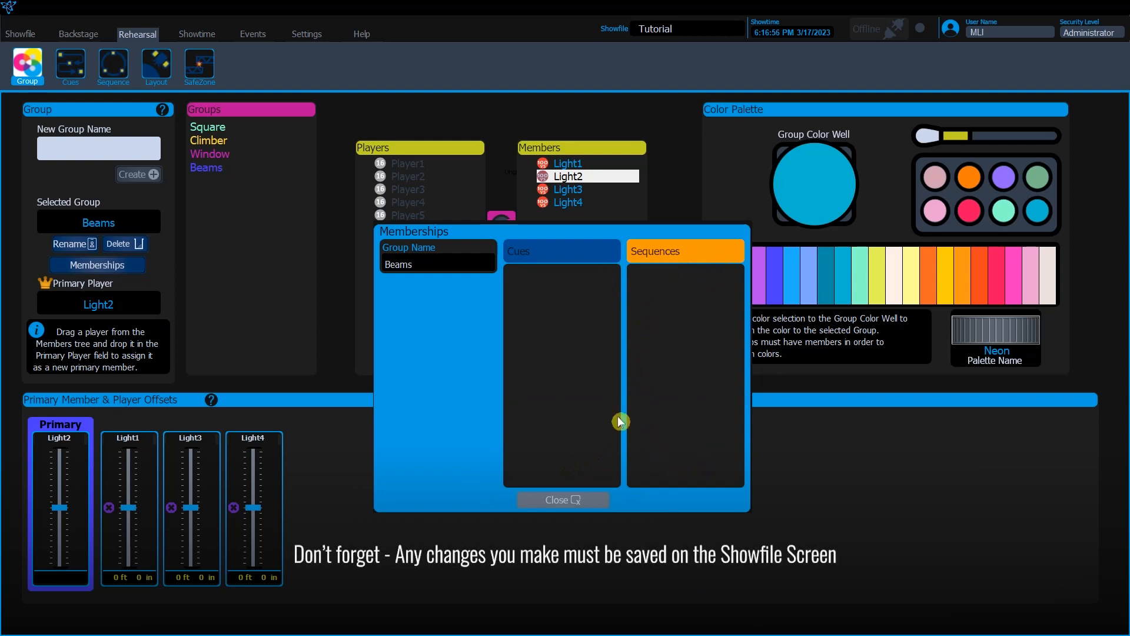
{"action": "left_click", "coordinate": [556, 501]}
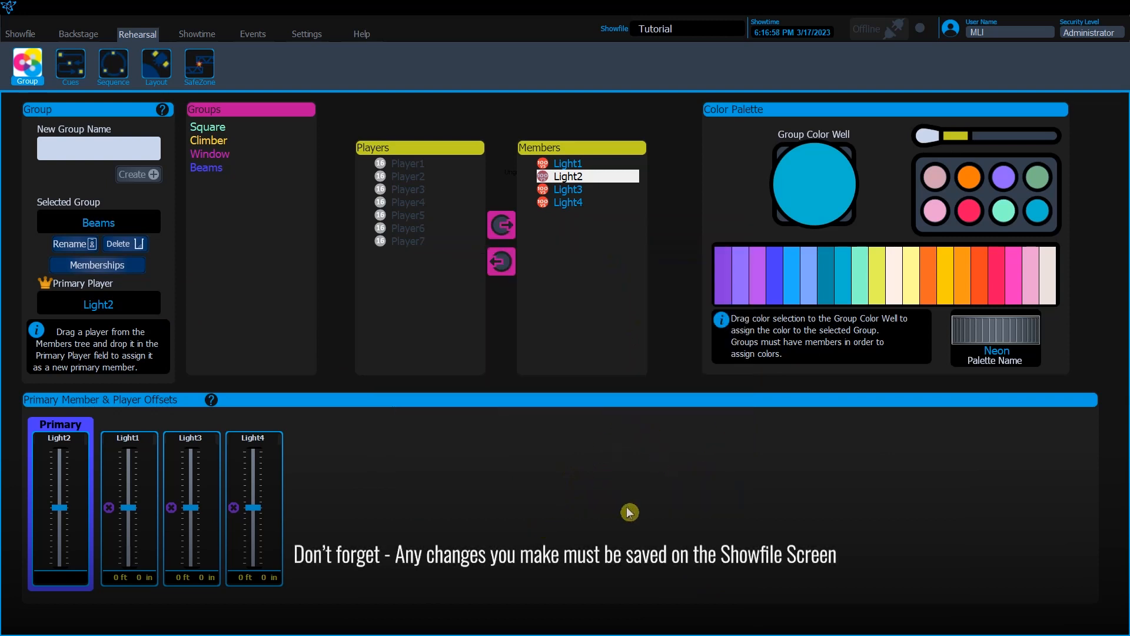